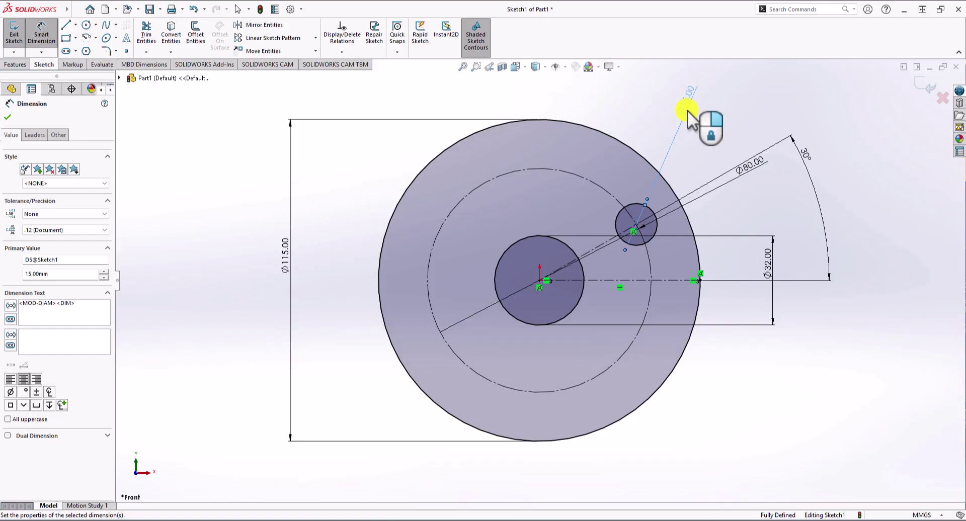
- Draw a vertical centerline from the disc centre up to its top edge
left_click(76, 24)
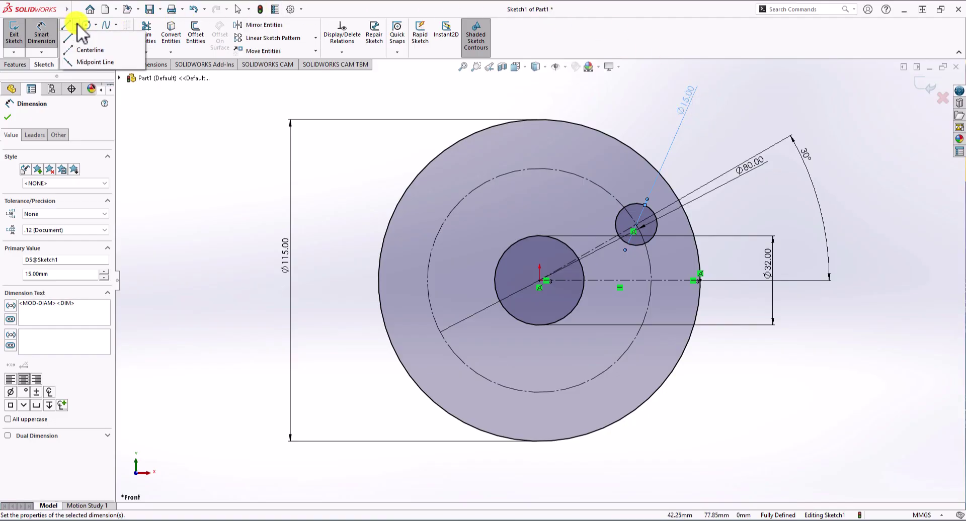
left_click(89, 51)
left_click(537, 279)
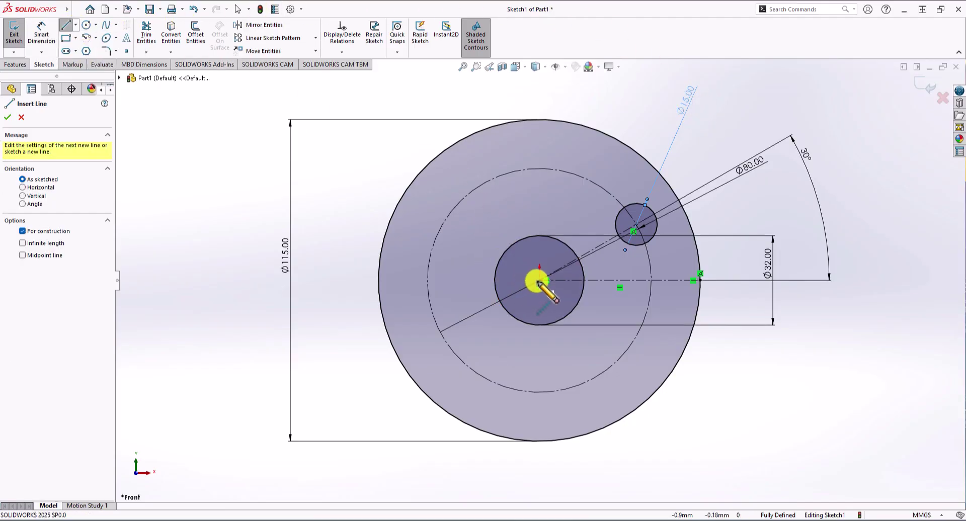
left_click(540, 120)
key("Escape")
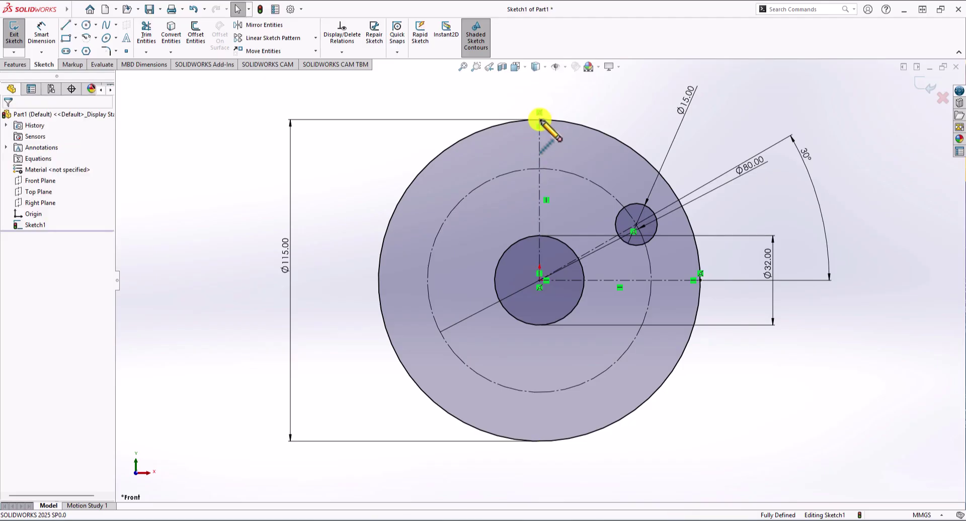
- Sketch a three-line open notch outline across the centerline at the disc's top rim
left_click(66, 26)
left_click(523, 123)
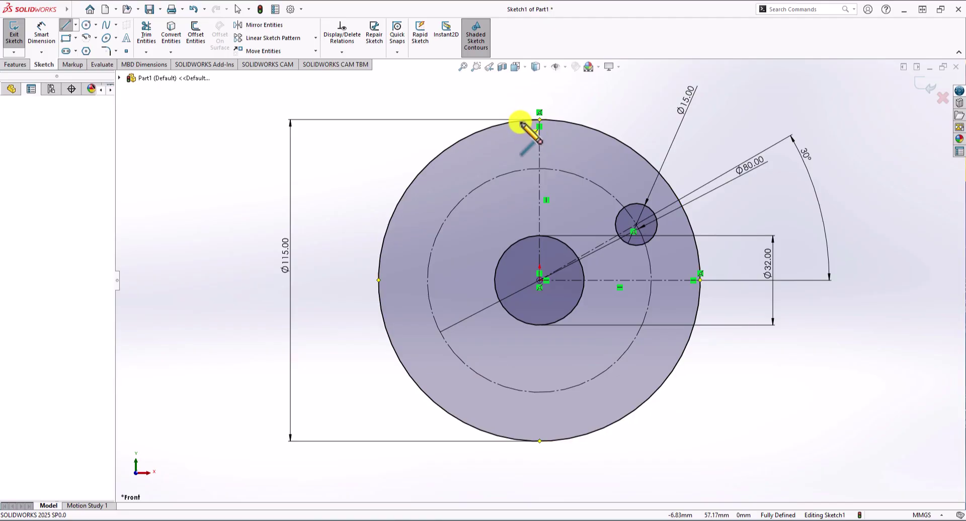
key("Escape")
key("l")
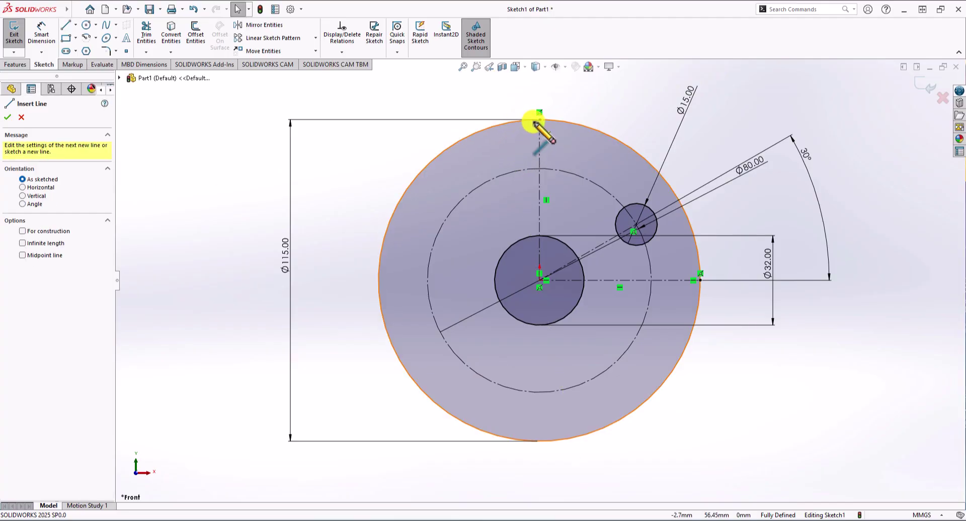
scroll(543, 130, "up", 3)
scroll(524, 285, "down", 6)
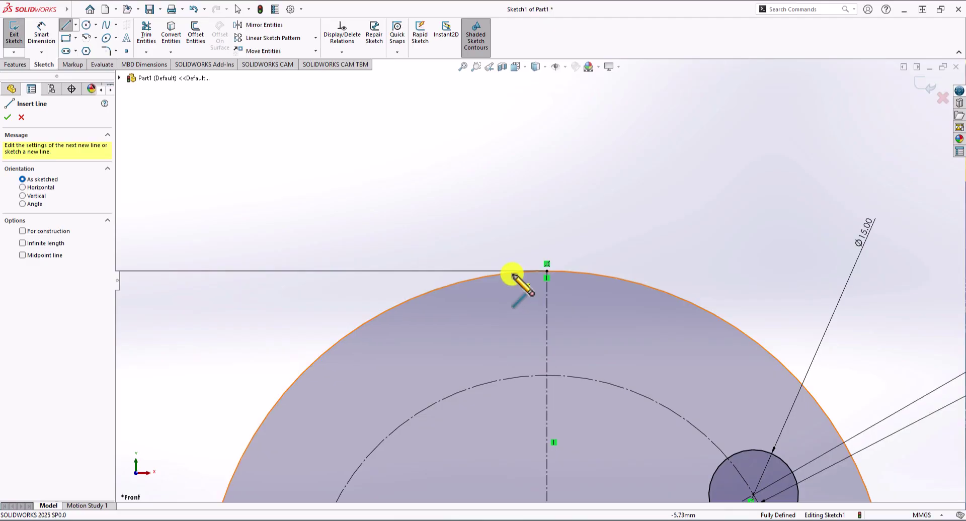
mouse_move(510, 273)
left_mouse_down()
mouse_move(511, 327)
mouse_move(588, 326)
mouse_move(588, 274)
left_mouse_up()
key("Escape")
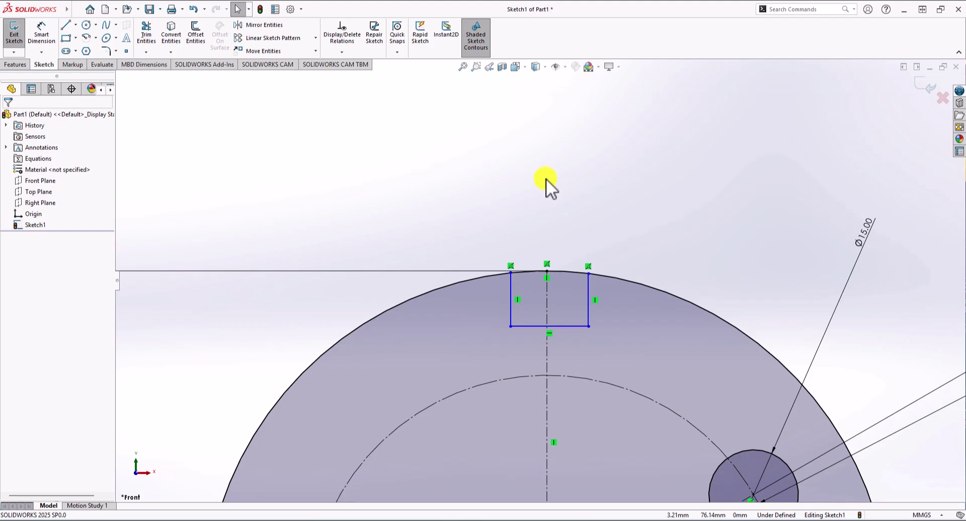
- Add a Symmetric relation between the notch's left and right sides about the centerline
left_click(510, 294)
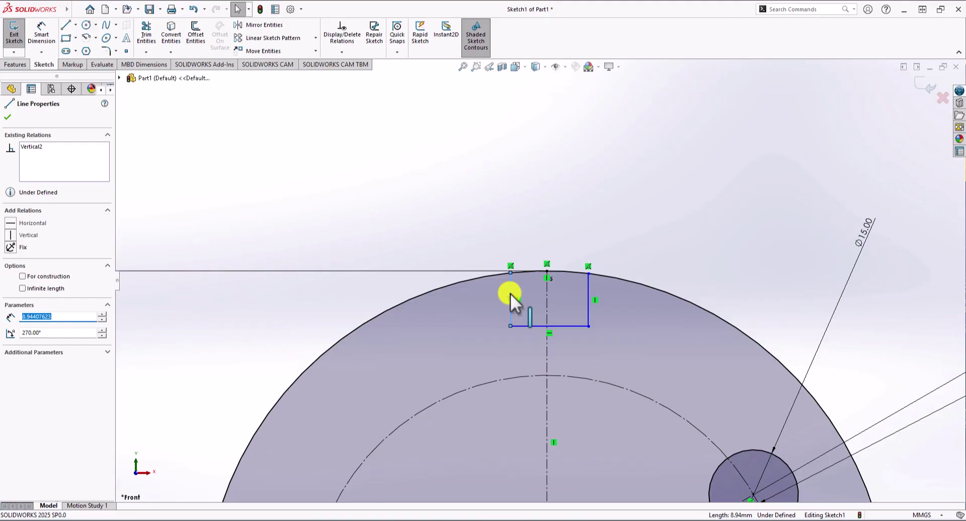
left_click(548, 296, "ctrl")
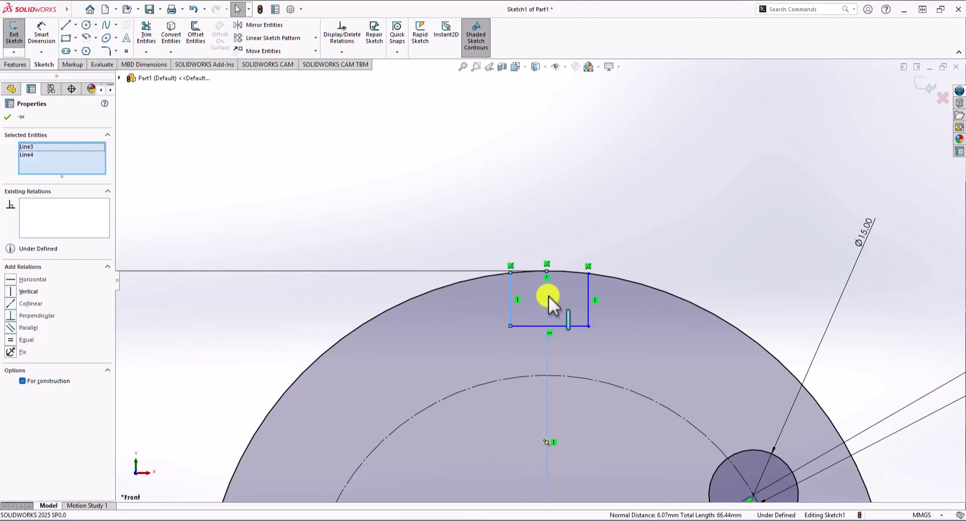
left_click(589, 292, "ctrl")
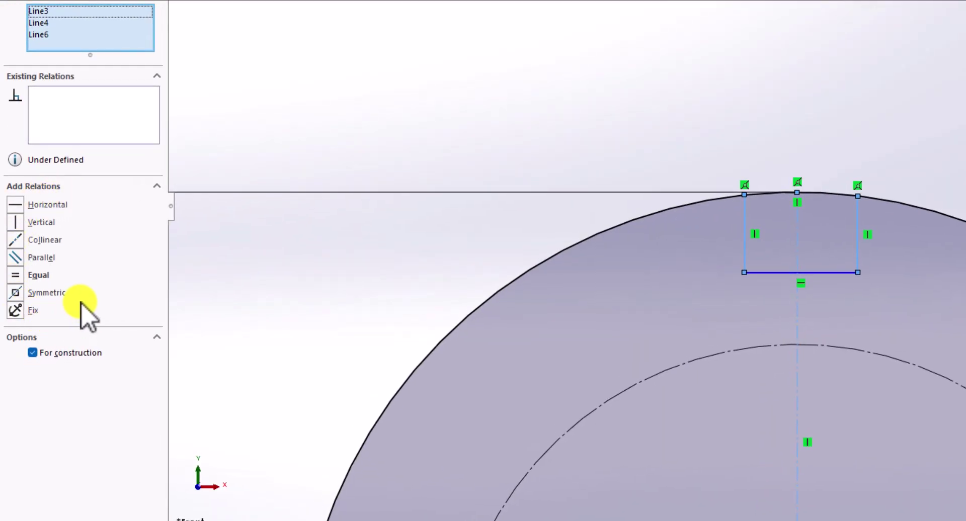
left_click(14, 293)
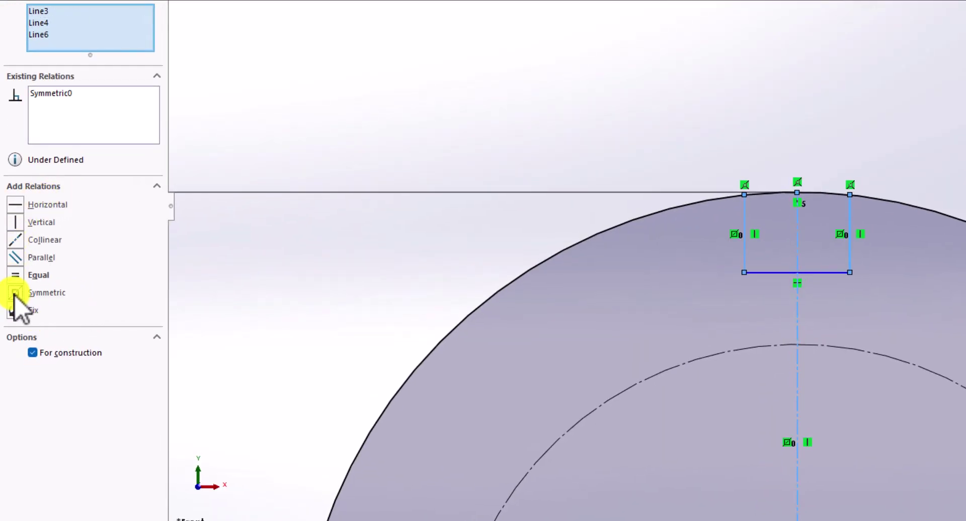
left_click(491, 91)
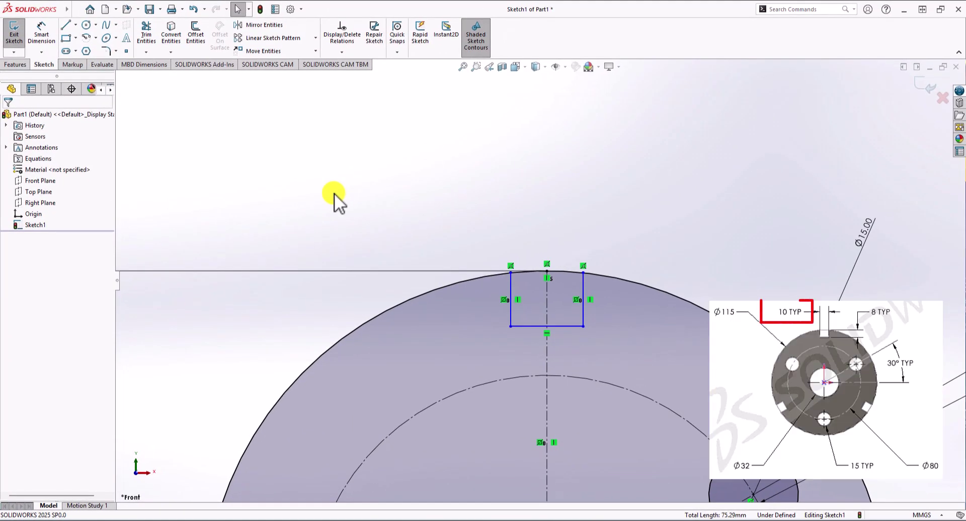
- Dimension the notch bottom edge to 10 mm wide and its corner-to-corner depth to 8 mm
left_click(42, 36)
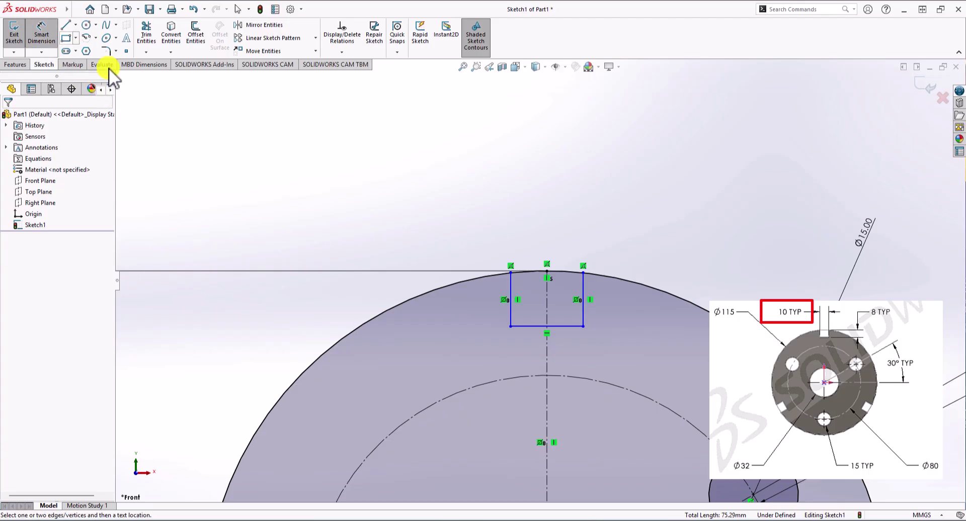
left_click(536, 326)
left_click(539, 198)
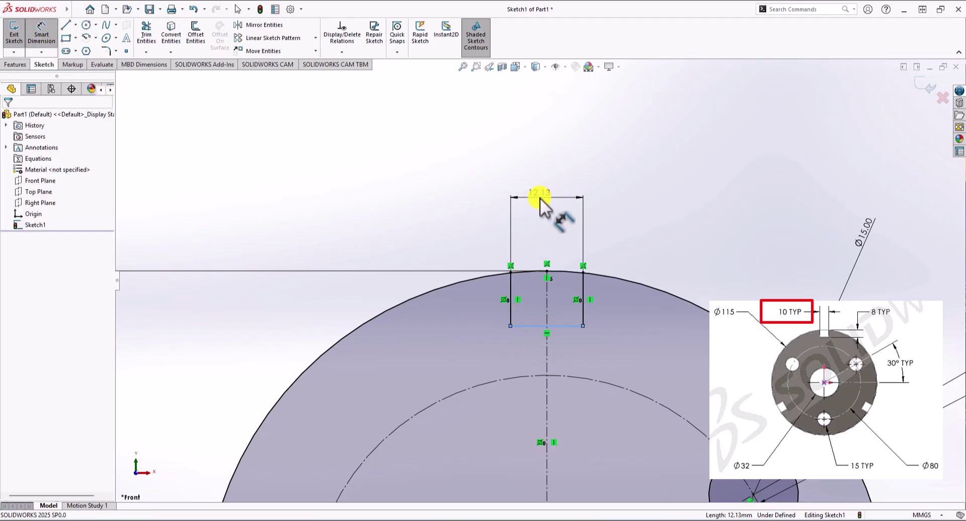
type("10")
key("Return")
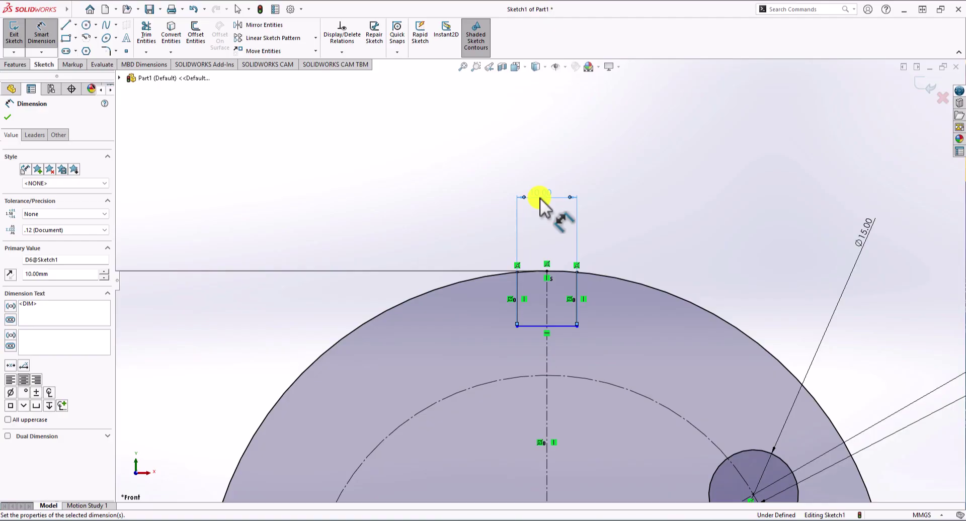
left_click(577, 324)
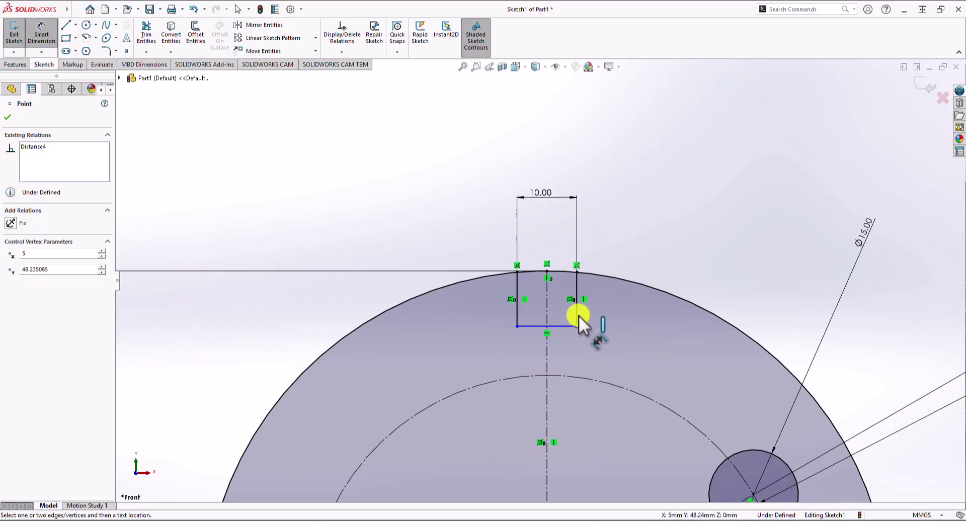
left_click(577, 272)
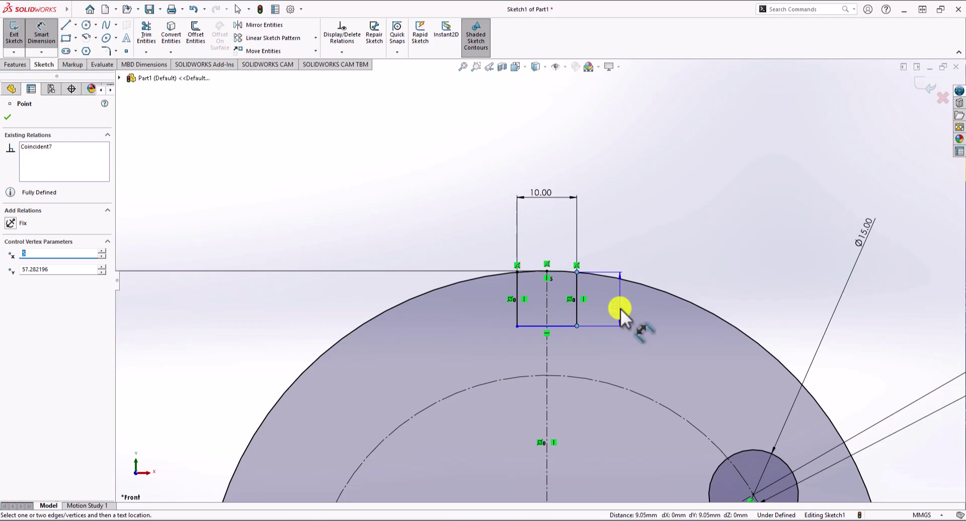
left_click(611, 297)
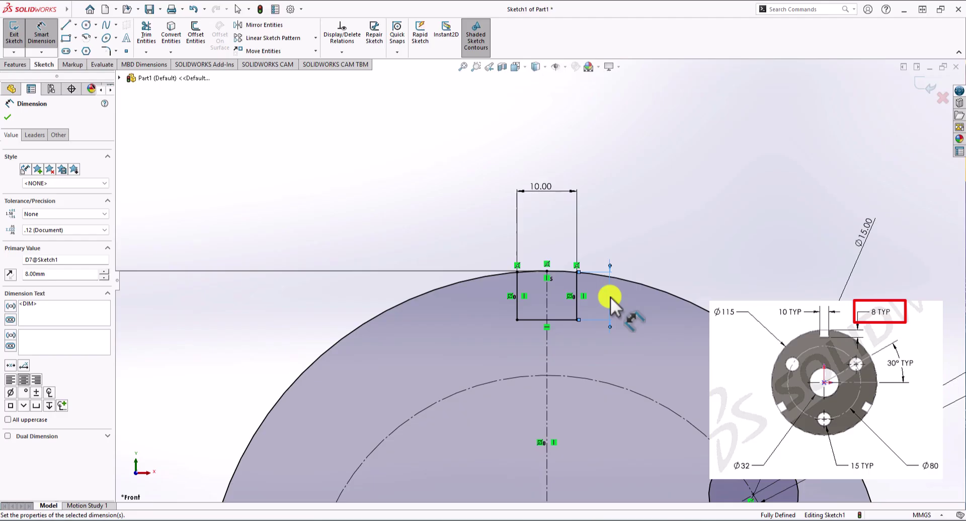
key("Escape")
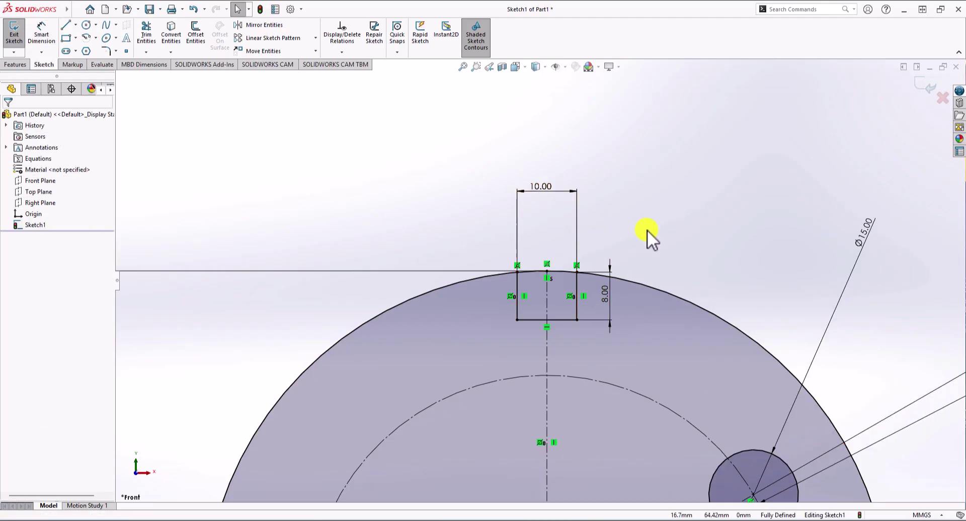
key("f")
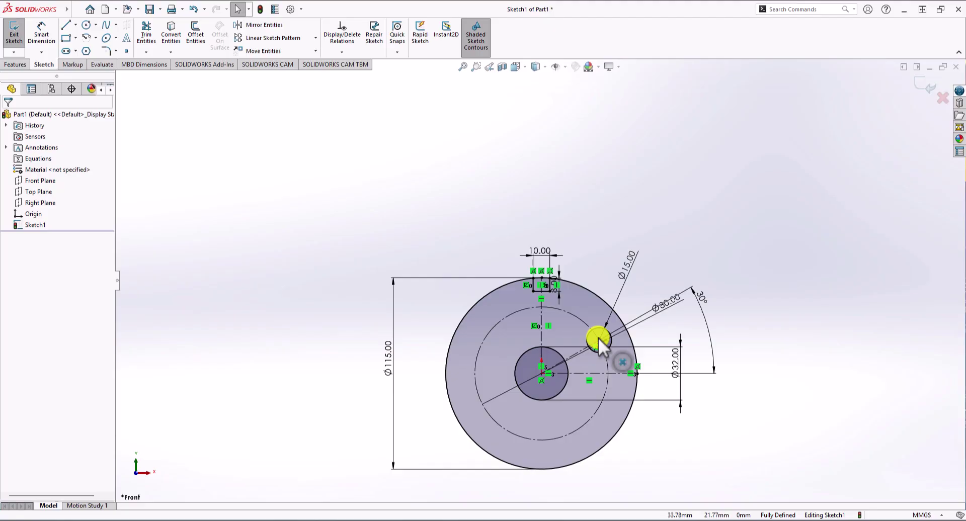
- Set up a circular sketch pattern of 3 instances, removing the Ø80 construction circle from it
scroll(575, 331, "down", 2)
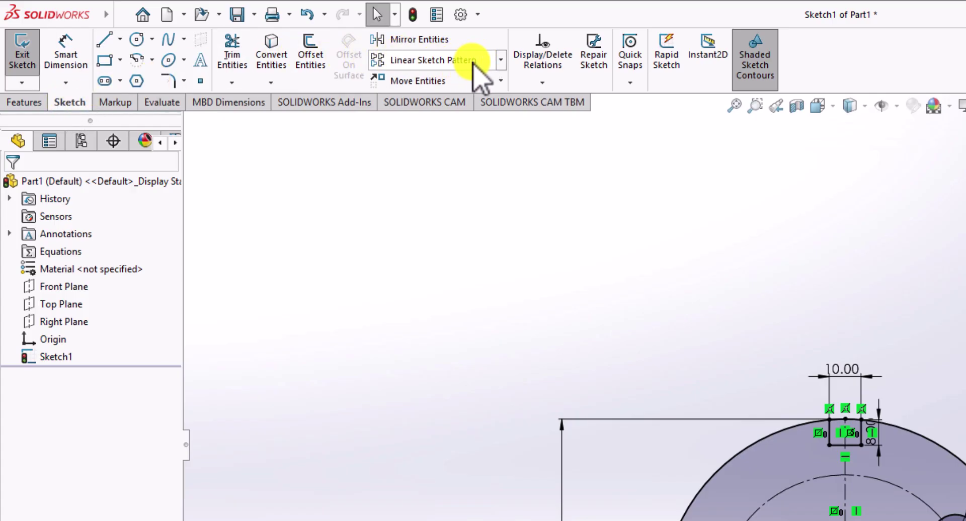
left_click(502, 60)
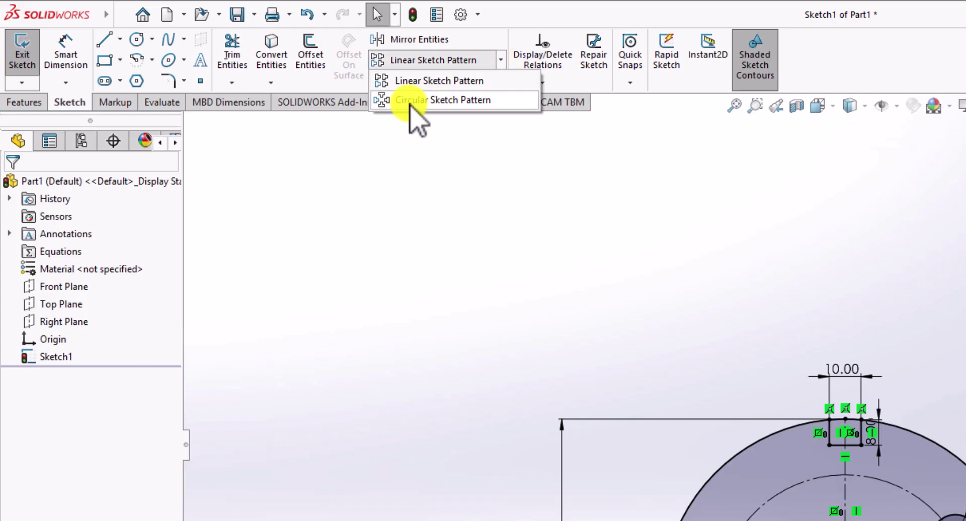
left_click(490, 103)
left_click(90, 235)
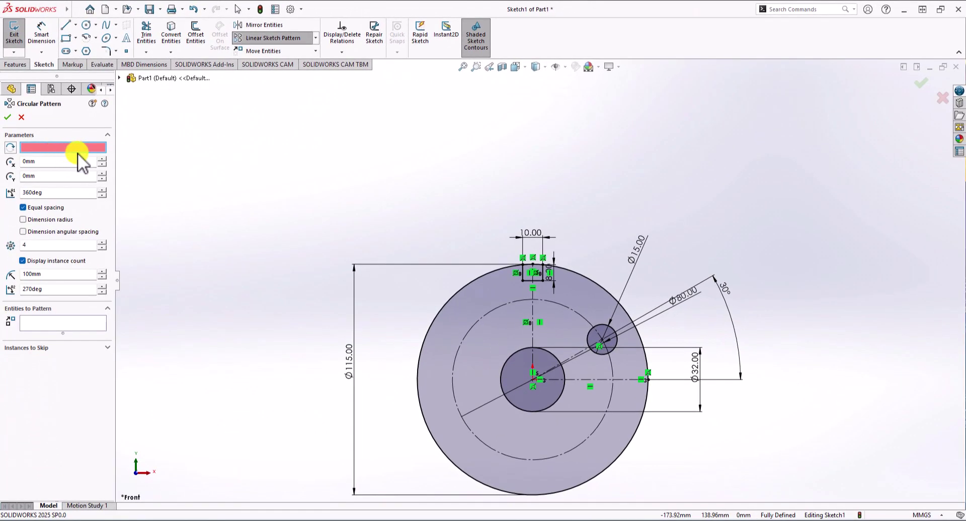
left_click(503, 306)
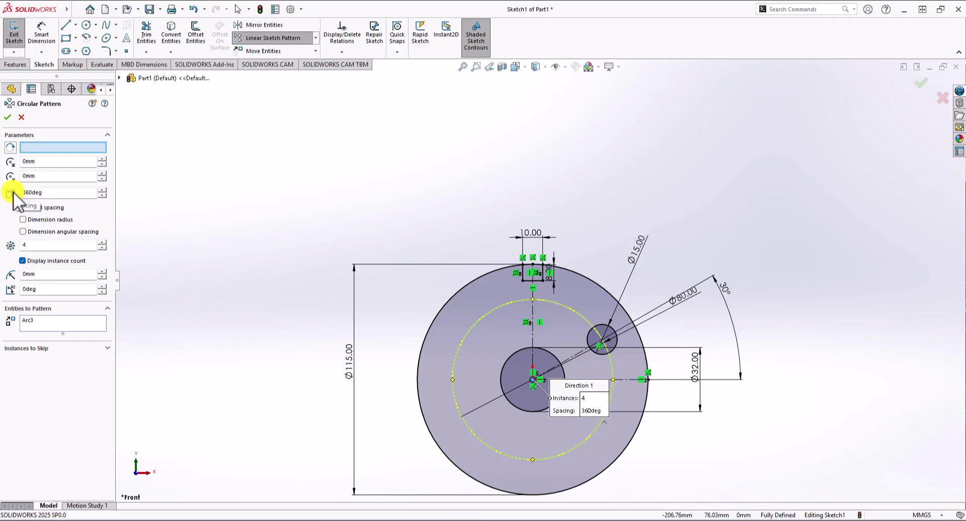
double_click(20, 245)
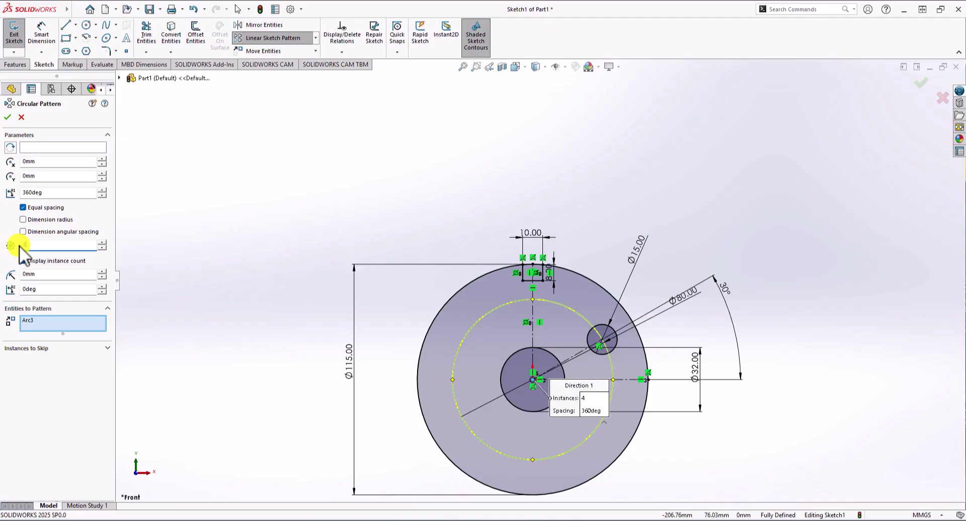
type("3")
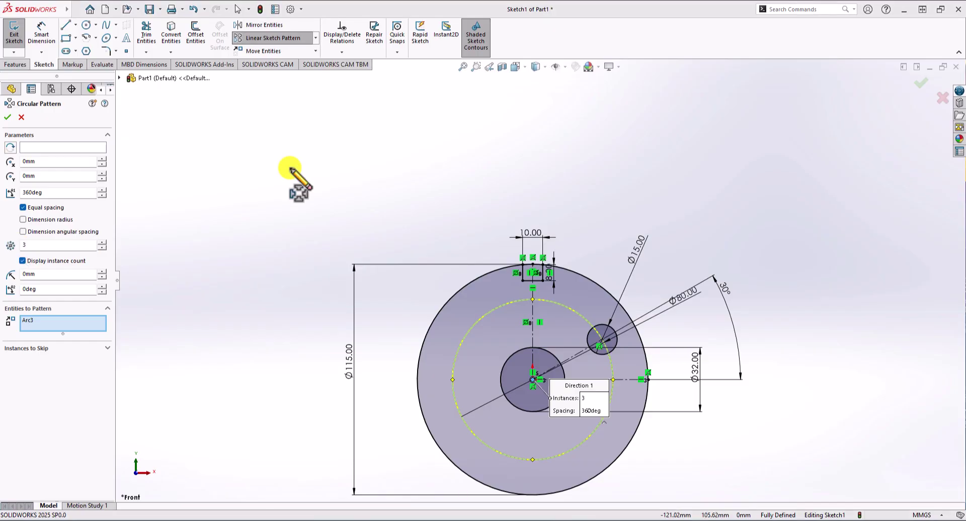
left_click(36, 321)
key("Delete")
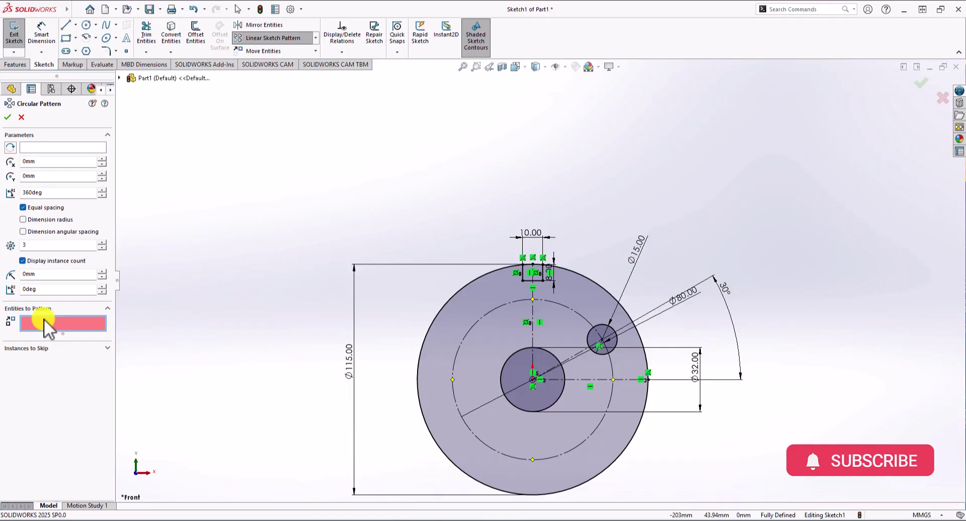
- Add the Ø15 hole and the notch's three lines to the pattern and accept it
left_click(603, 325)
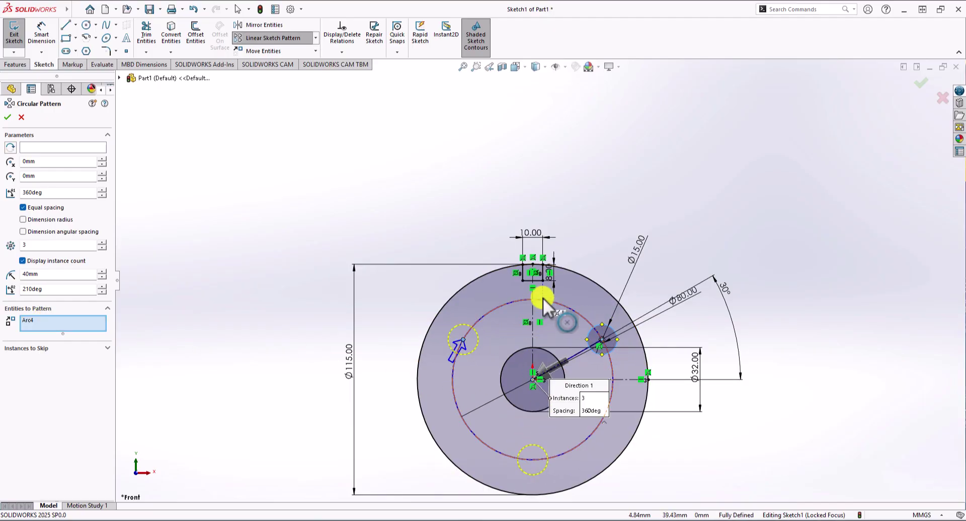
scroll(538, 274, "down", 3)
left_click(550, 271)
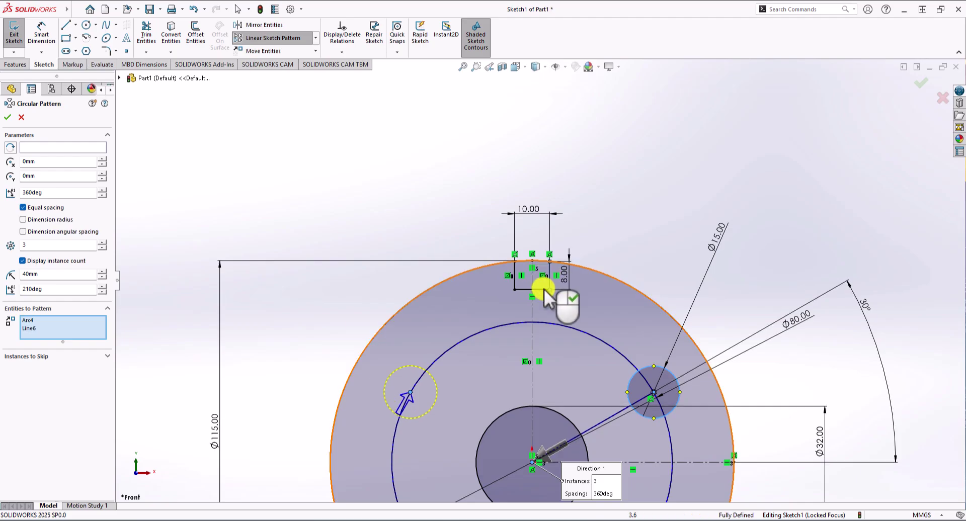
left_click(541, 291)
left_click(514, 284)
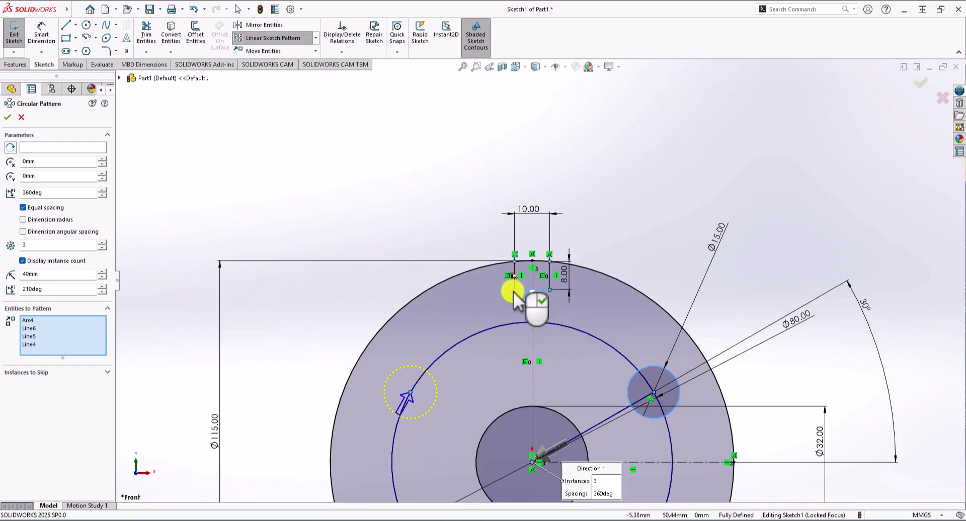
scroll(514, 306, "up", 3)
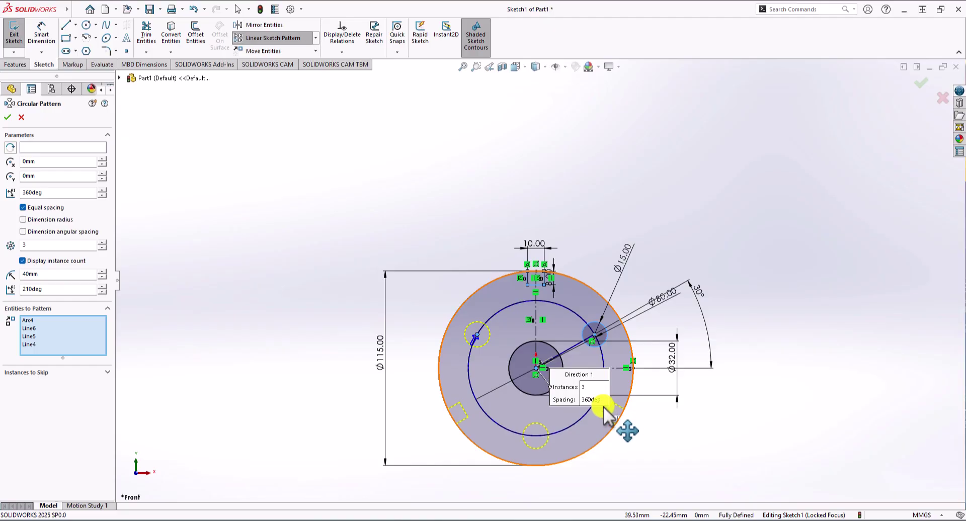
left_click(8, 118)
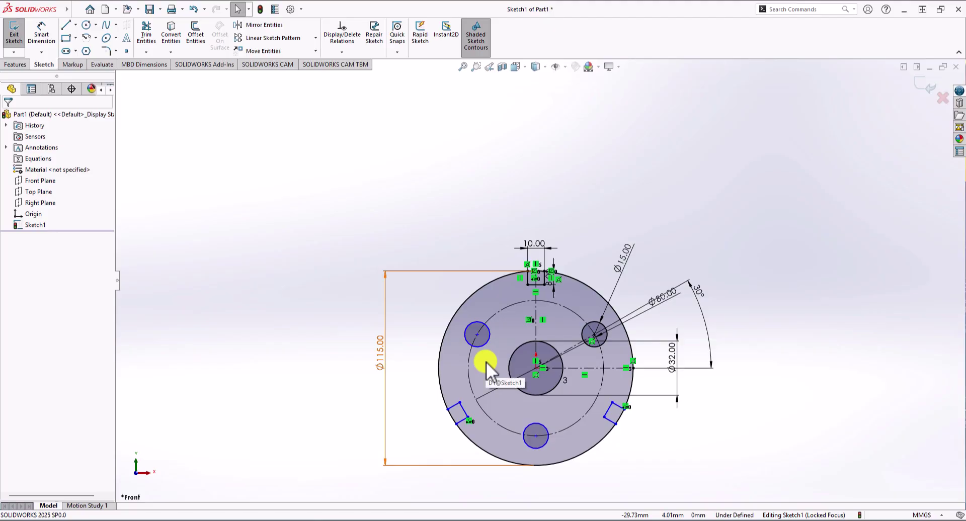
- Make the left and bottom copied hole centres coincident with the Ø80 pitch circle
scroll(477, 354, "down", 4)
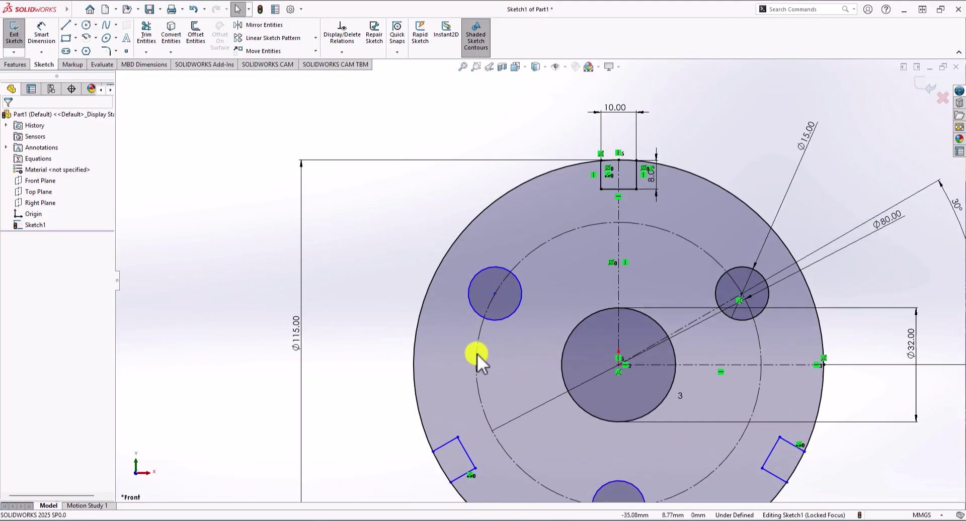
left_click(495, 296)
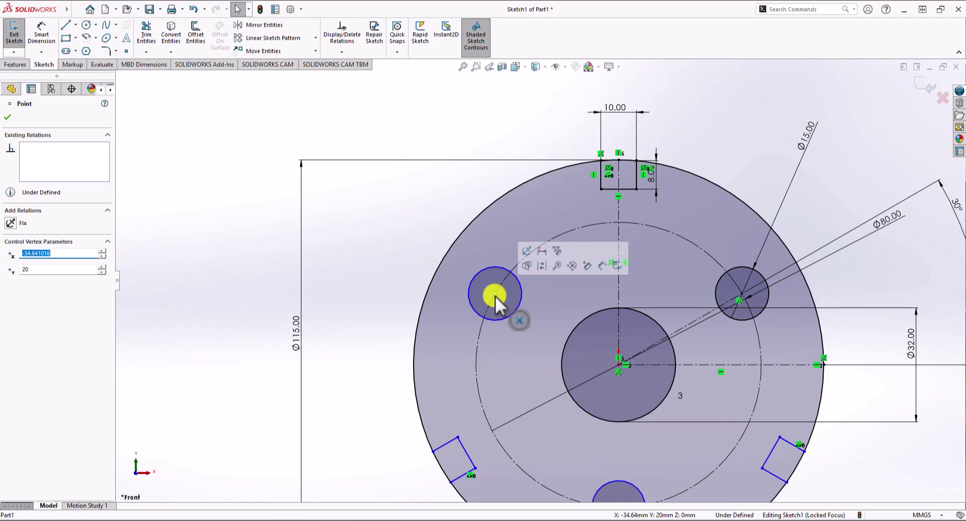
left_click(558, 237, "ctrl")
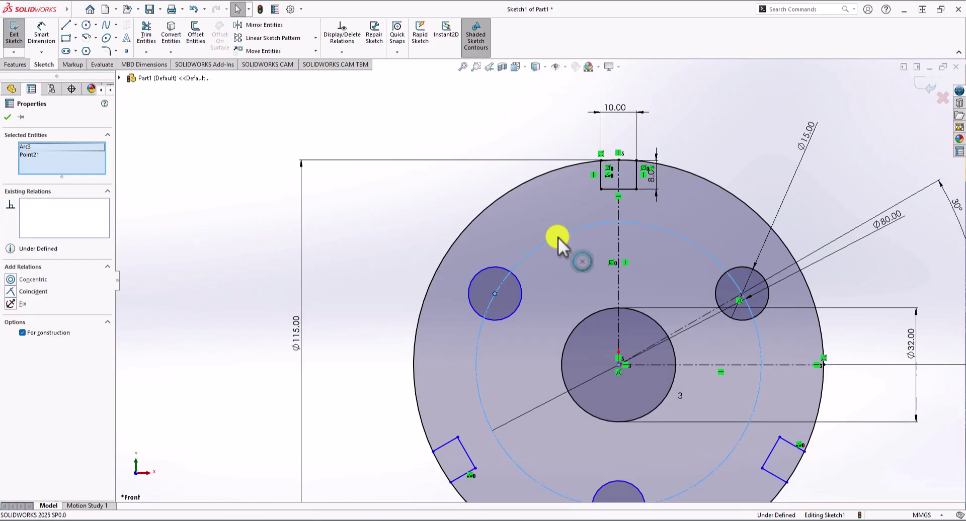
left_click(20, 291)
left_click(251, 291)
key("f")
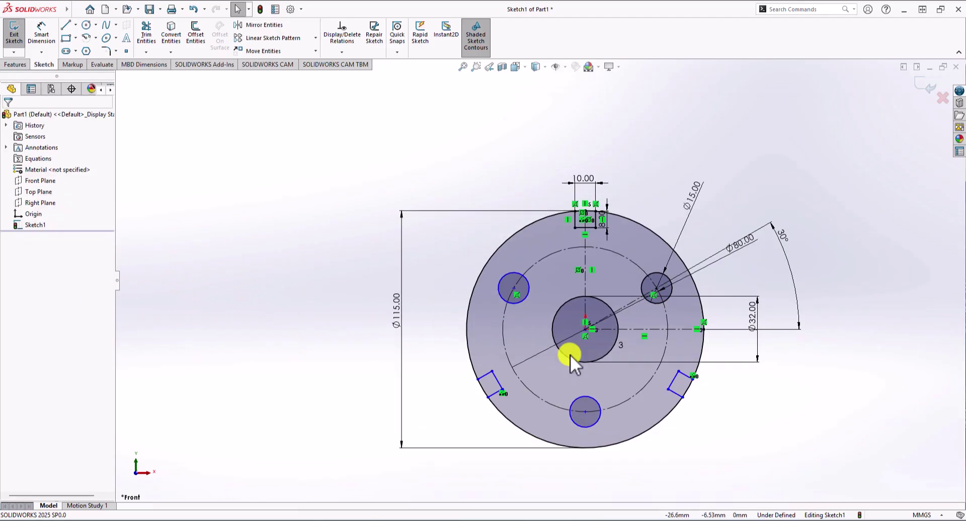
scroll(602, 422, "down", 4)
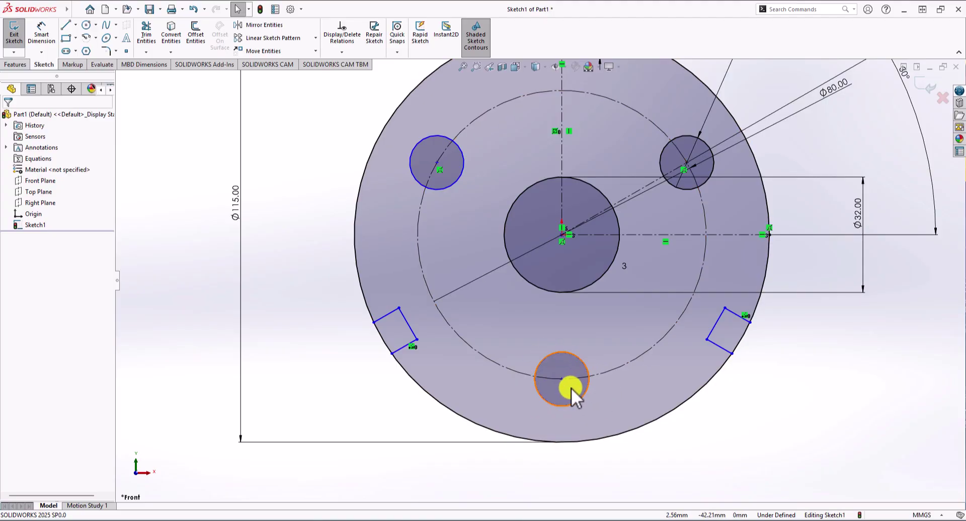
left_click(563, 380)
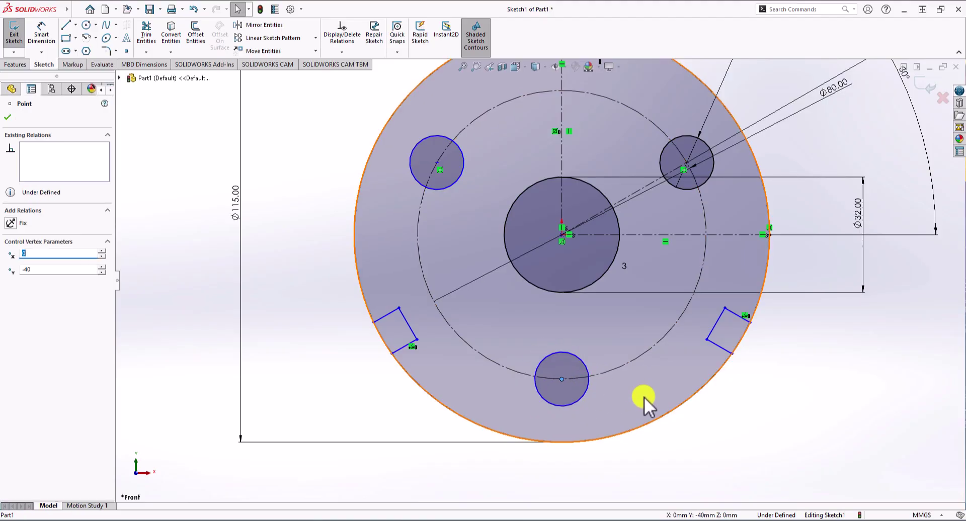
left_click(684, 313, "ctrl")
left_click(33, 292)
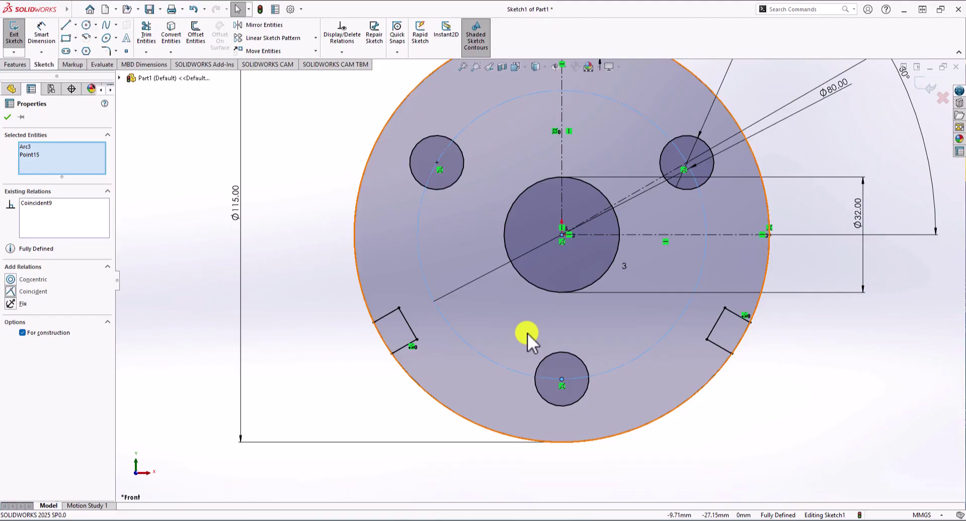
scroll(527, 333, "up", 3)
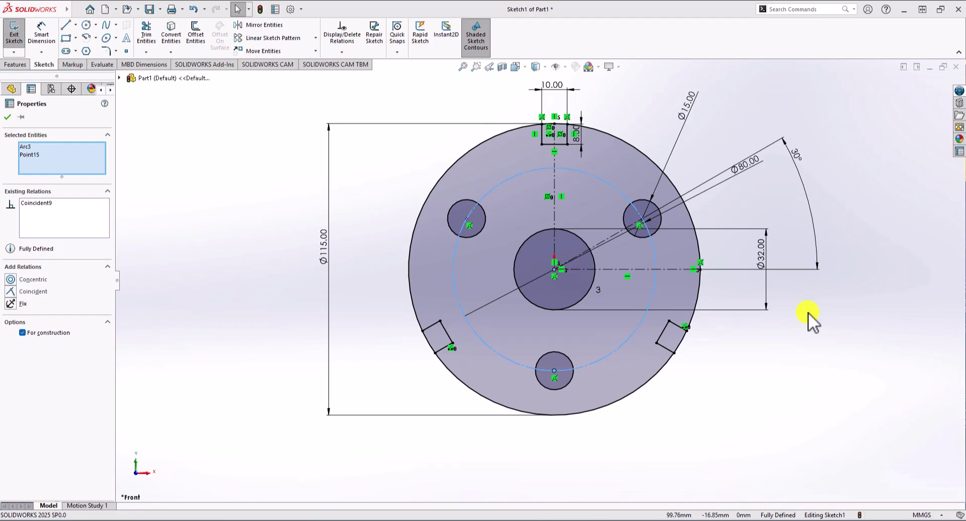
- Extrude the disc sketch region blind to 15 mm as Boss-Extrude1
left_click(15, 65)
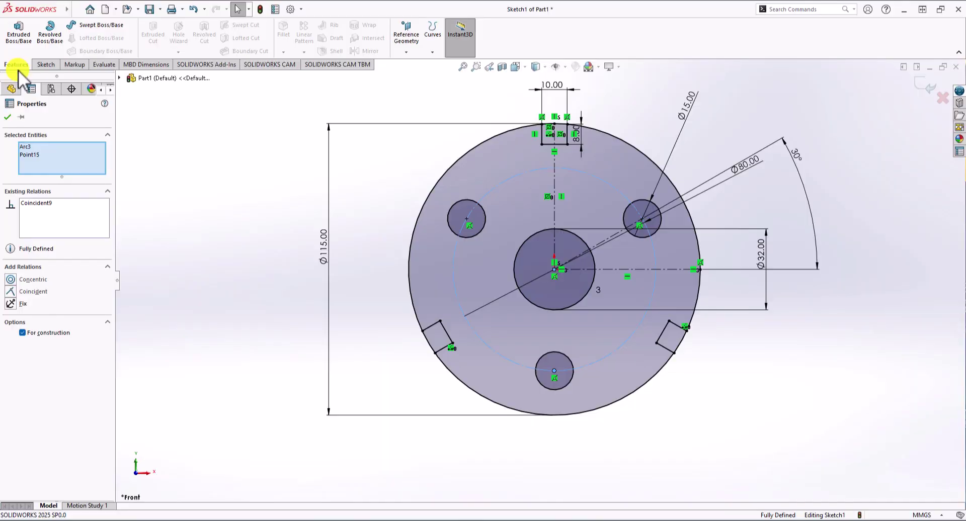
left_click(19, 38)
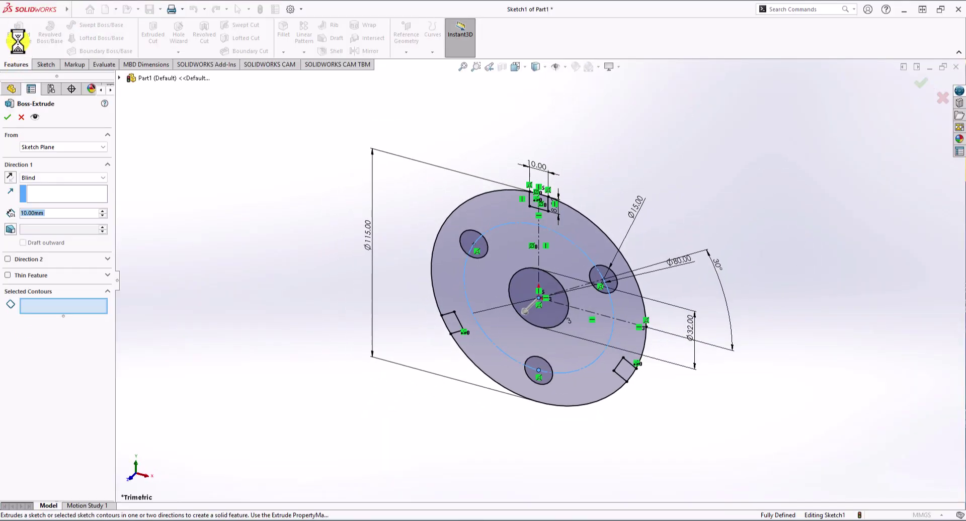
left_click(53, 214)
left_click_drag(53, 213, 15, 214)
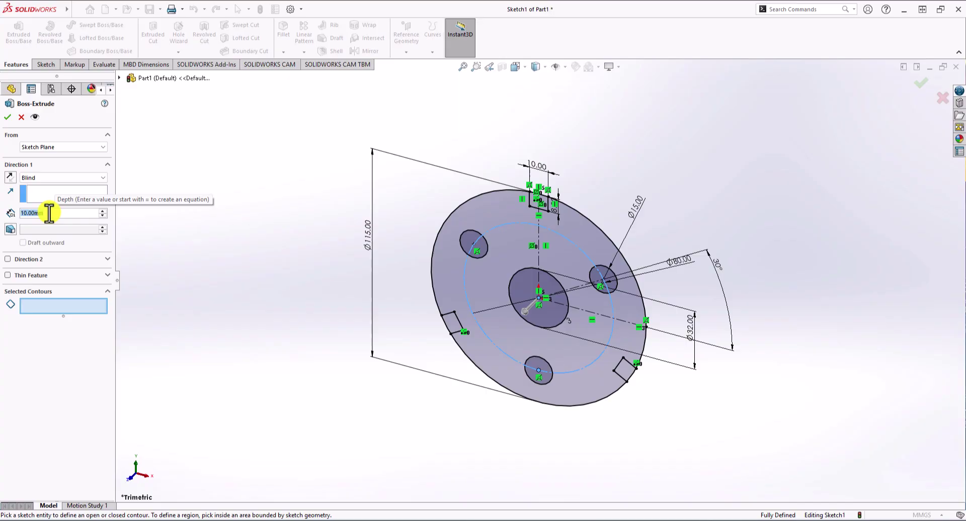
type("15")
key("Return")
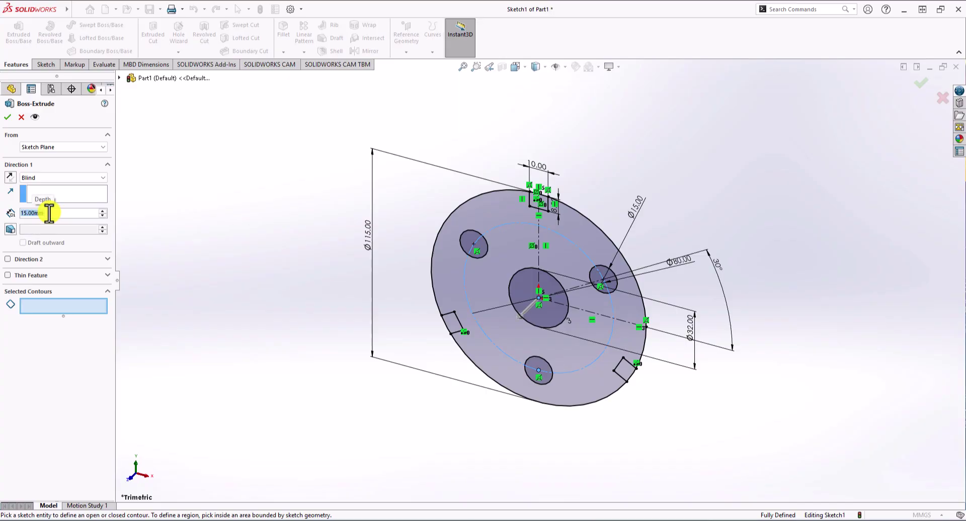
left_click(47, 305)
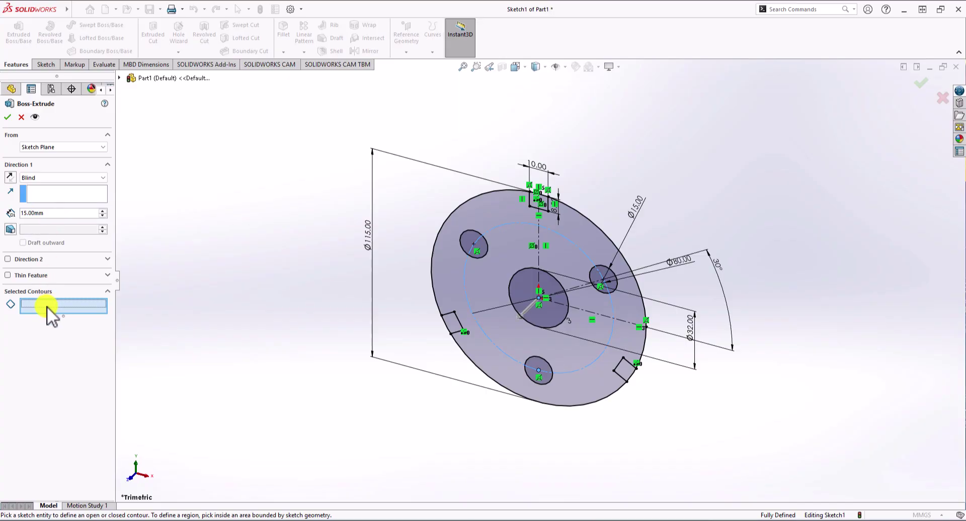
left_click(498, 207)
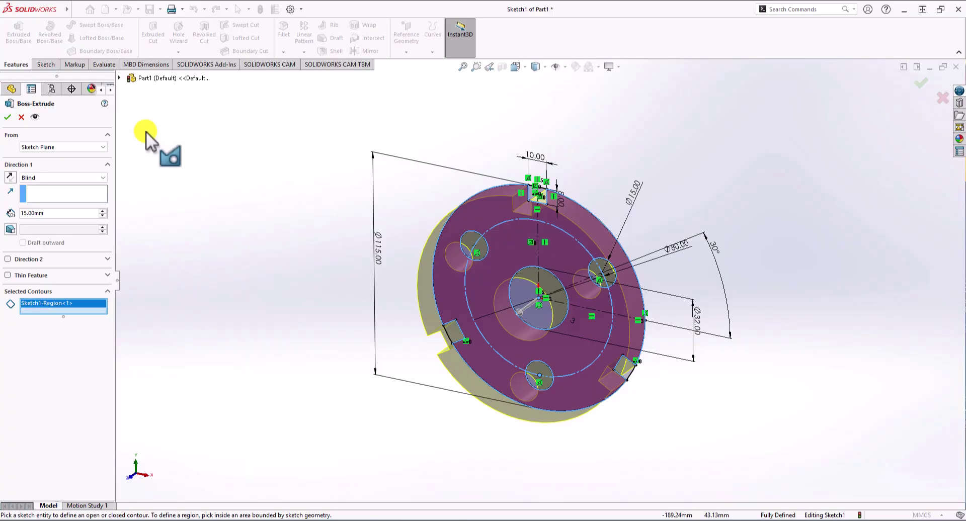
left_click(7, 119)
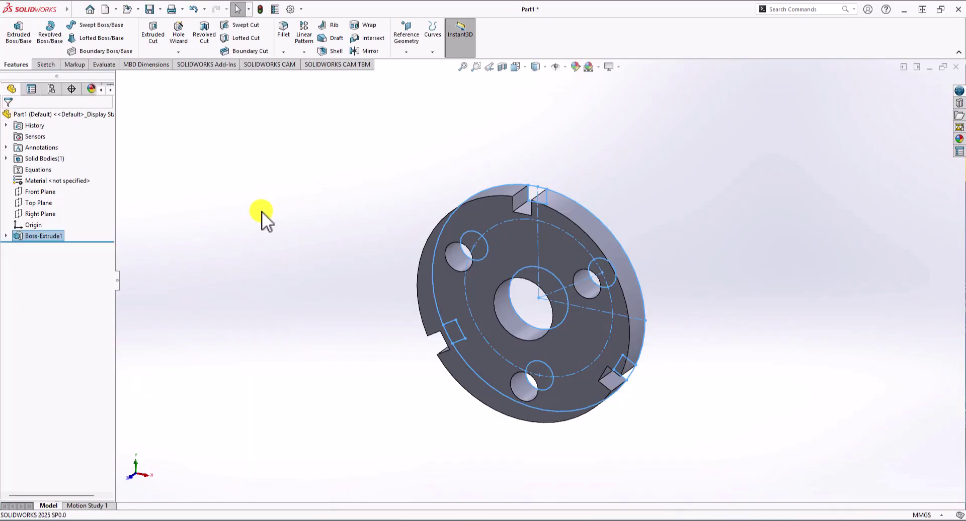
- Compare the part with the Practice Problem 3.5 drawing, then open Mass Properties to check the volume
middle_click_drag(313, 276, 337, 239)
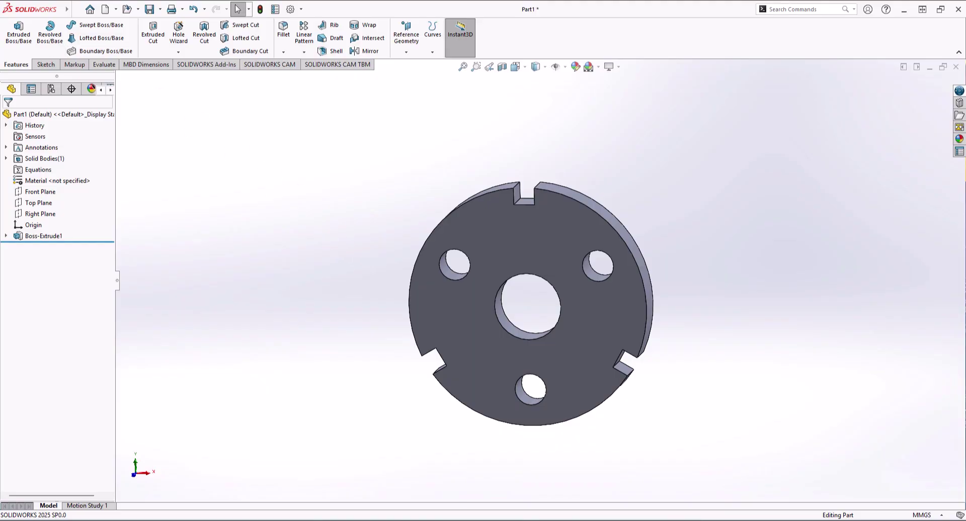
key("alt+Tab")
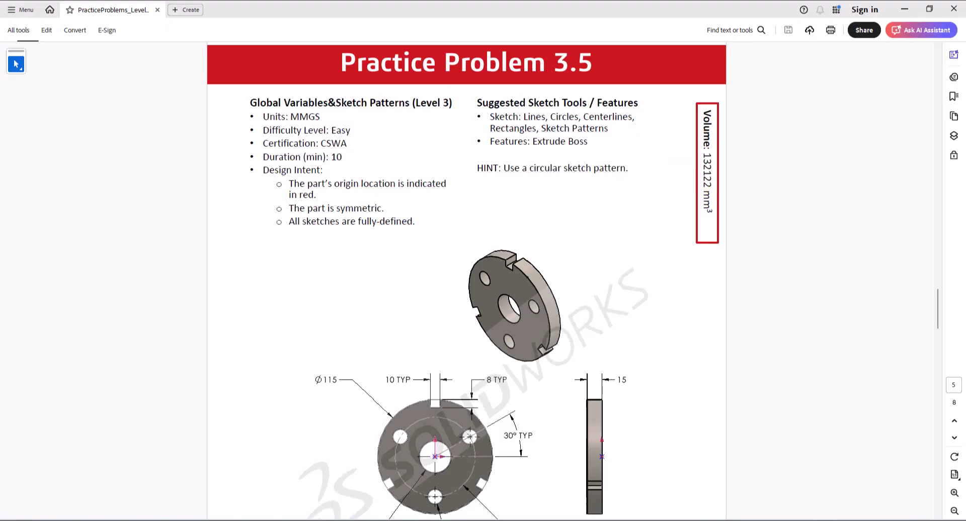
key("alt+Tab")
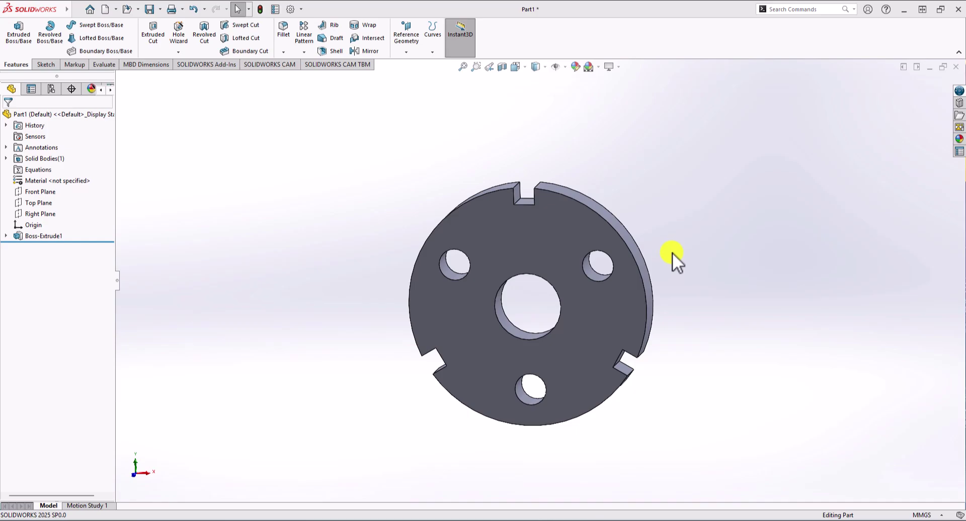
left_click(99, 66)
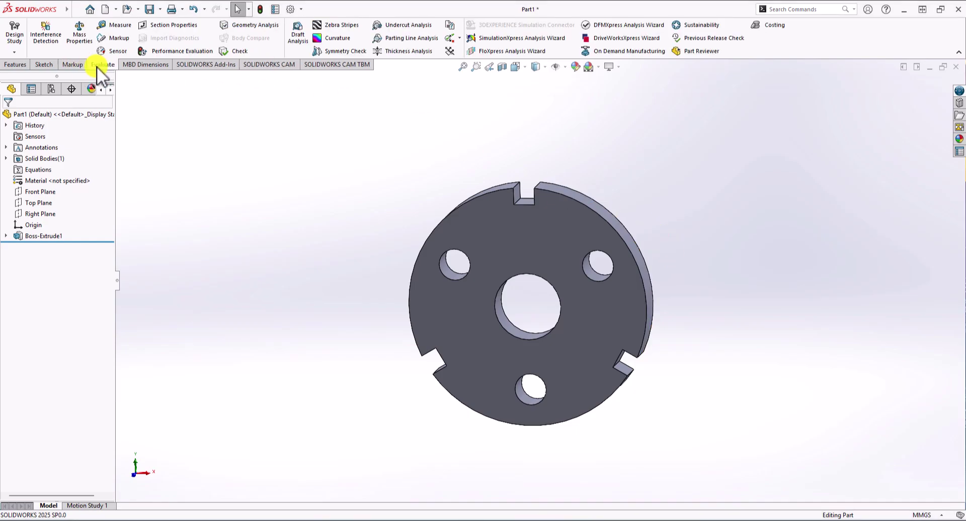
left_click(79, 33)
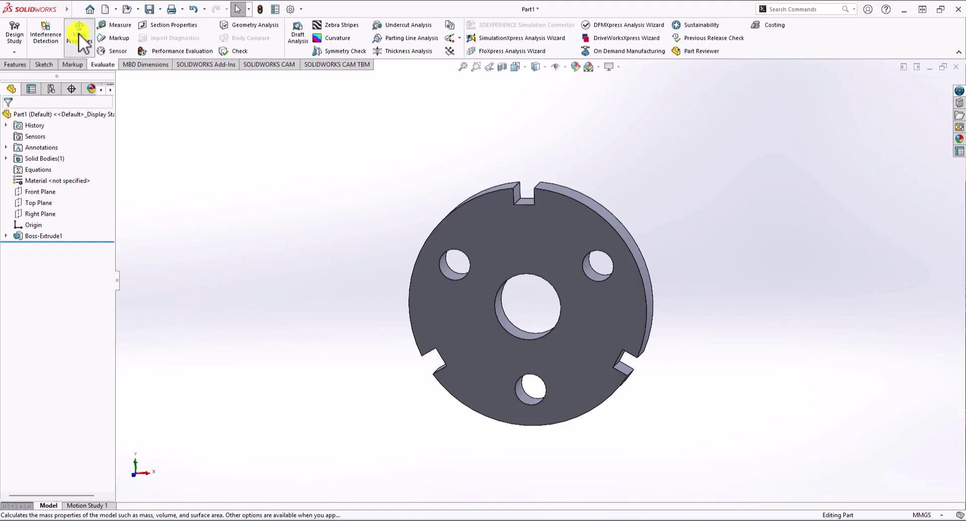